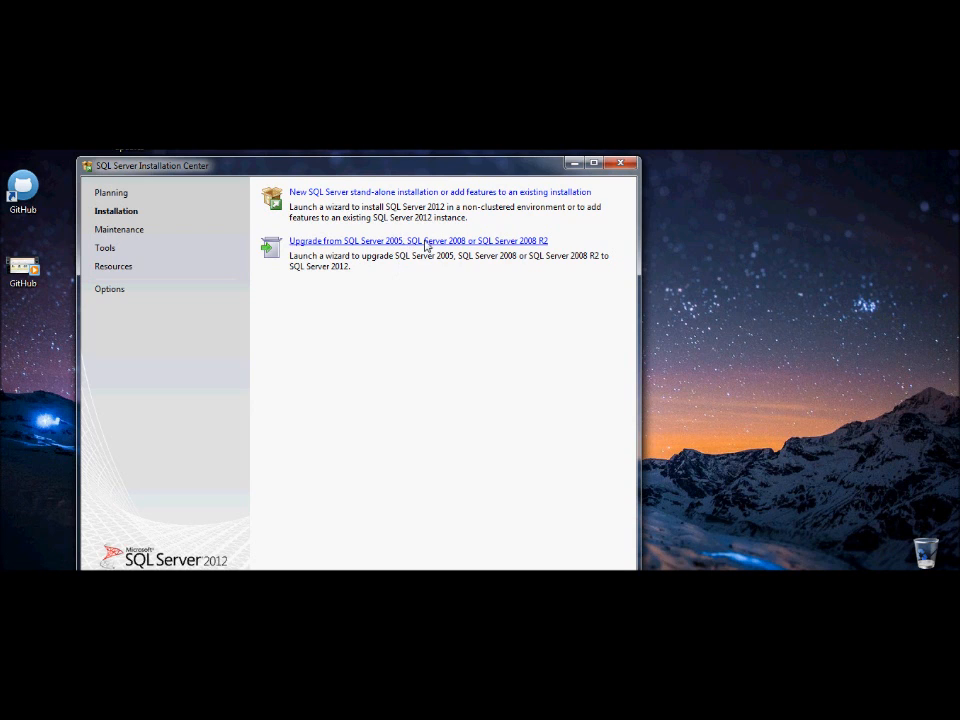
- Start a new SQL Server 2012 stand-alone installation and let the setup support rules check run
click(381, 194)
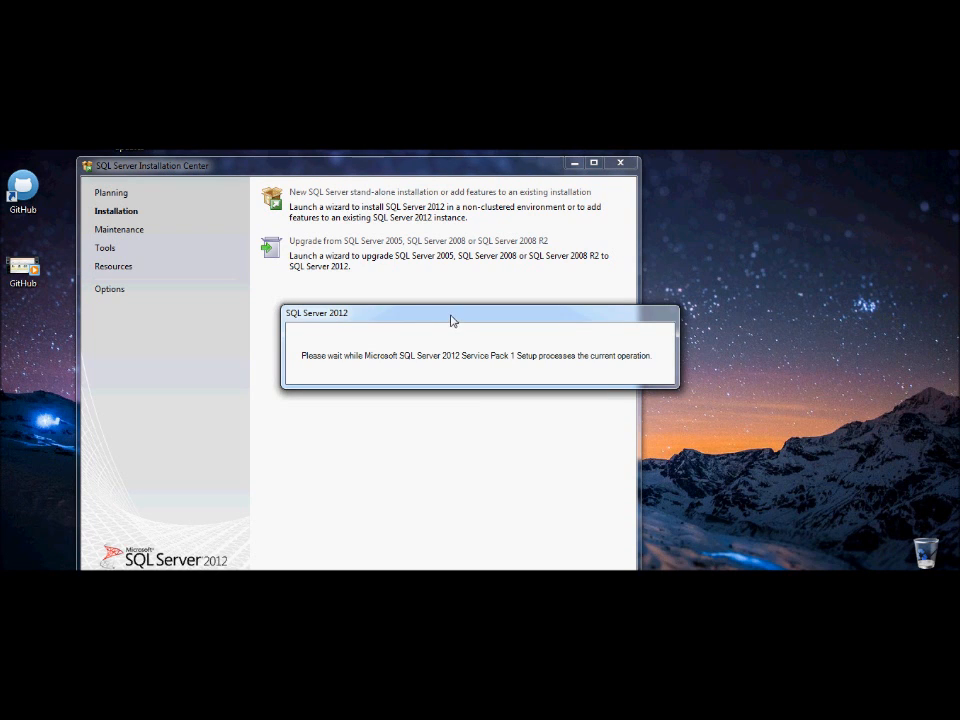
drag(451, 320, 447, 313)
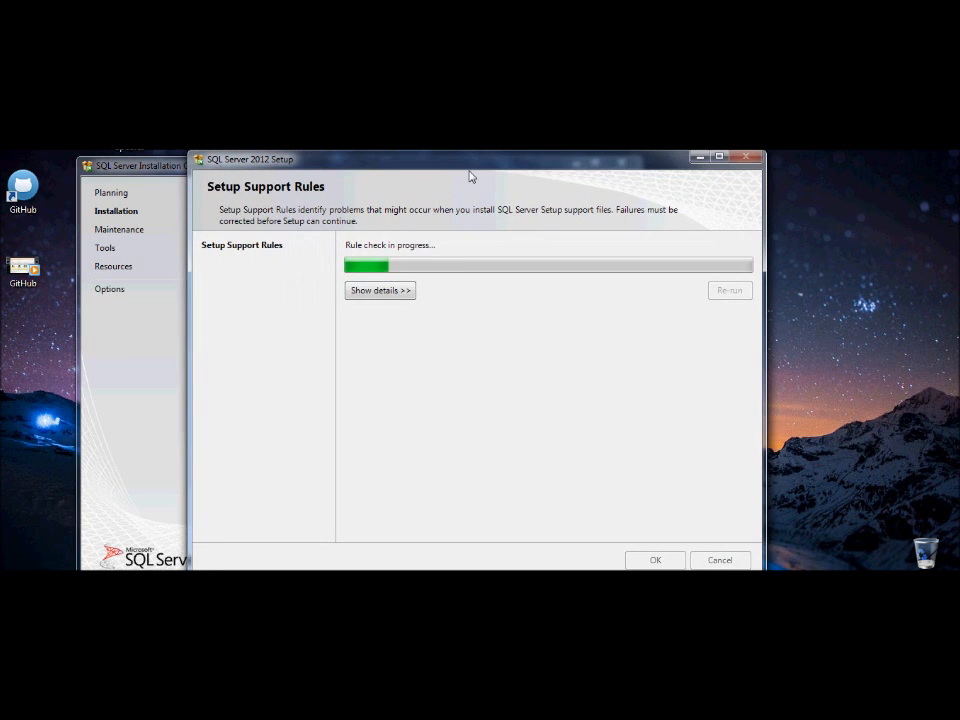
click(401, 291)
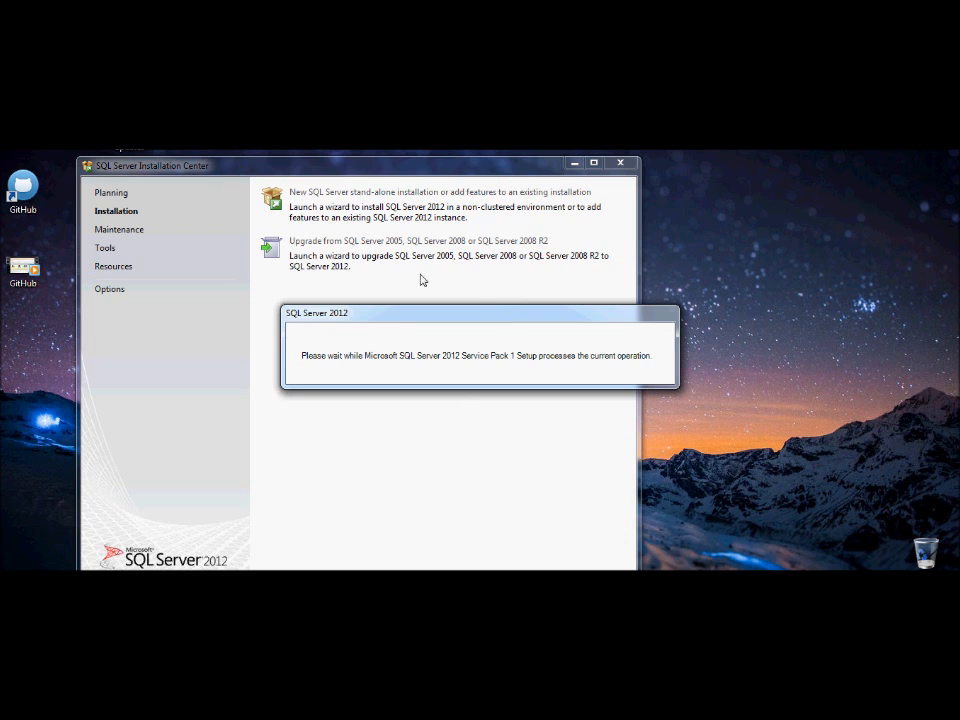
drag(463, 319, 461, 309)
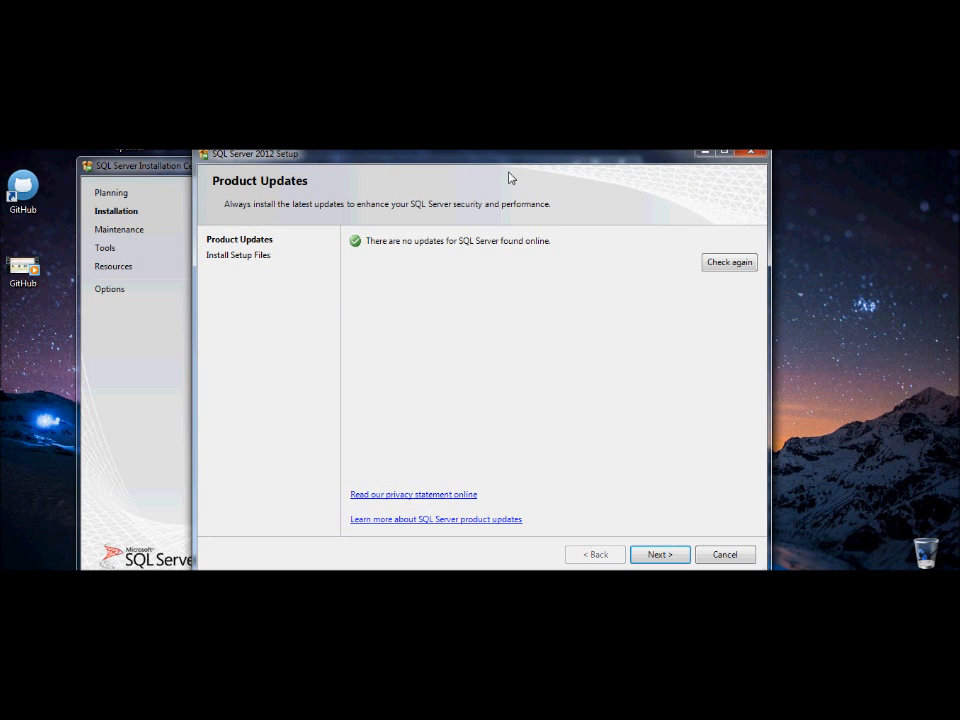
- Continue past the product updates and let the setup files install
drag(503, 156, 474, 159)
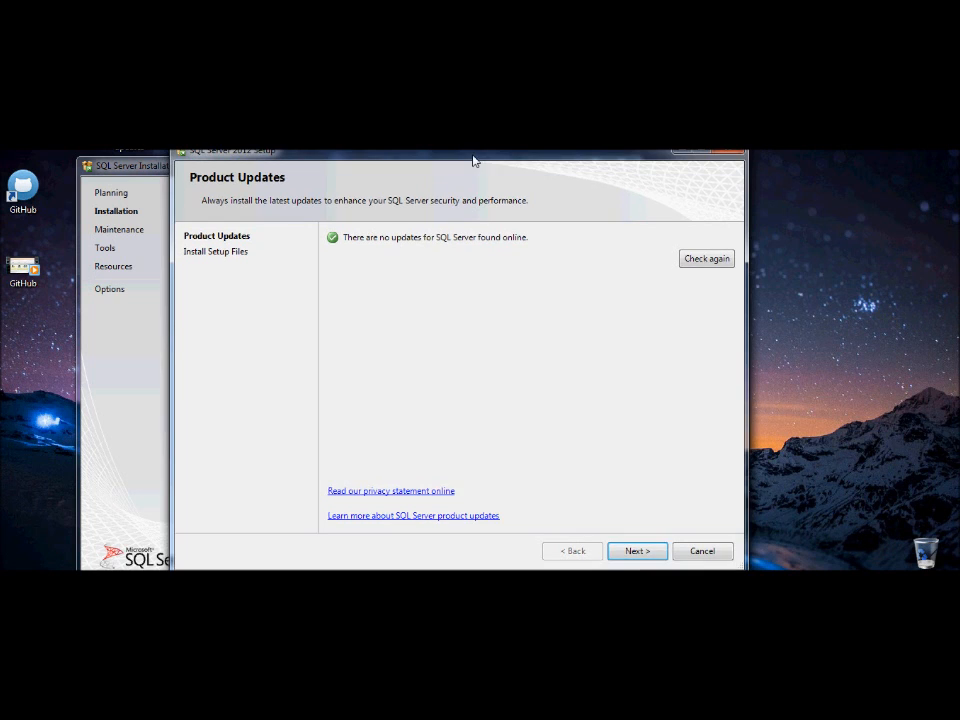
click(639, 553)
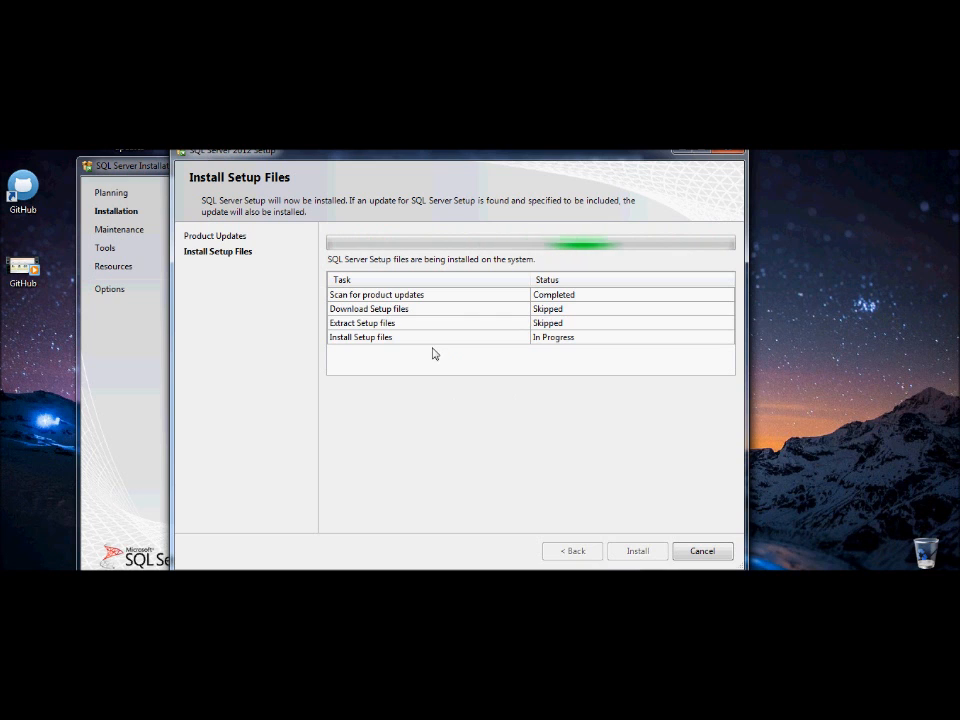
click(790, 106)
right_click(817, 149)
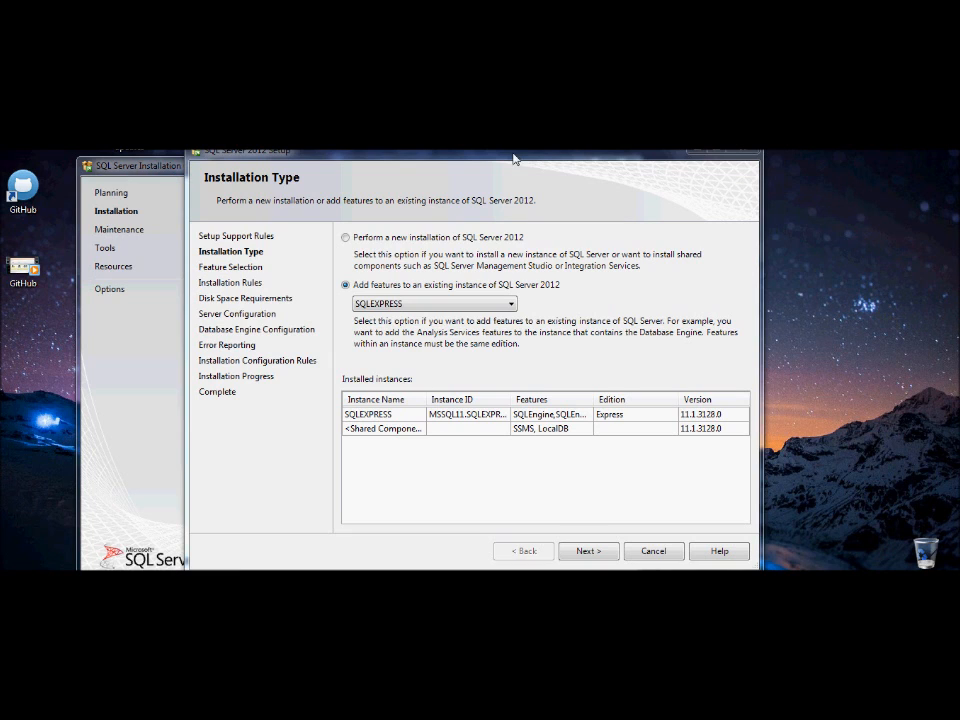
- Choose to perform a new installation of SQL Server 2012 and accept the license terms
click(391, 238)
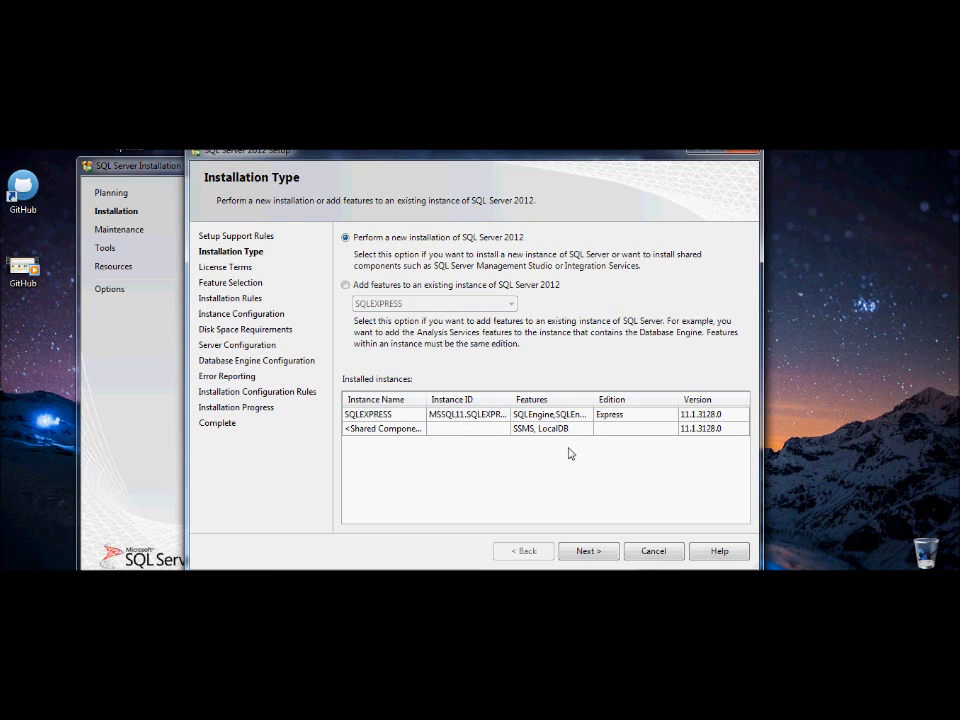
mouse_move(595, 399)
mouse_down()
mouse_move(626, 400)
mouse_move(614, 400)
mouse_up()
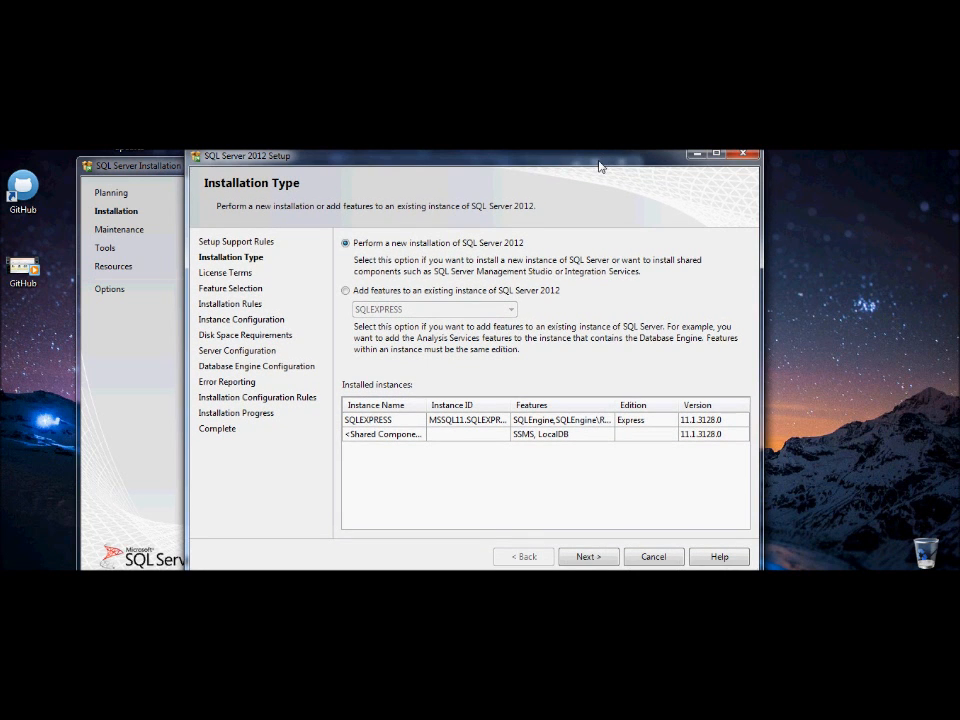
click(595, 560)
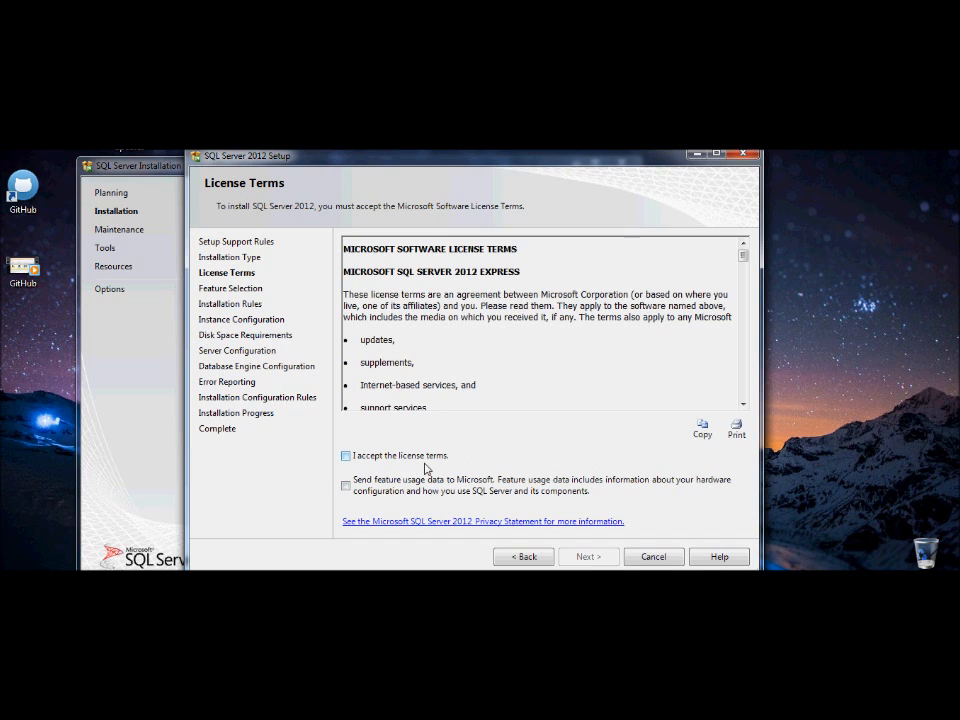
click(420, 456)
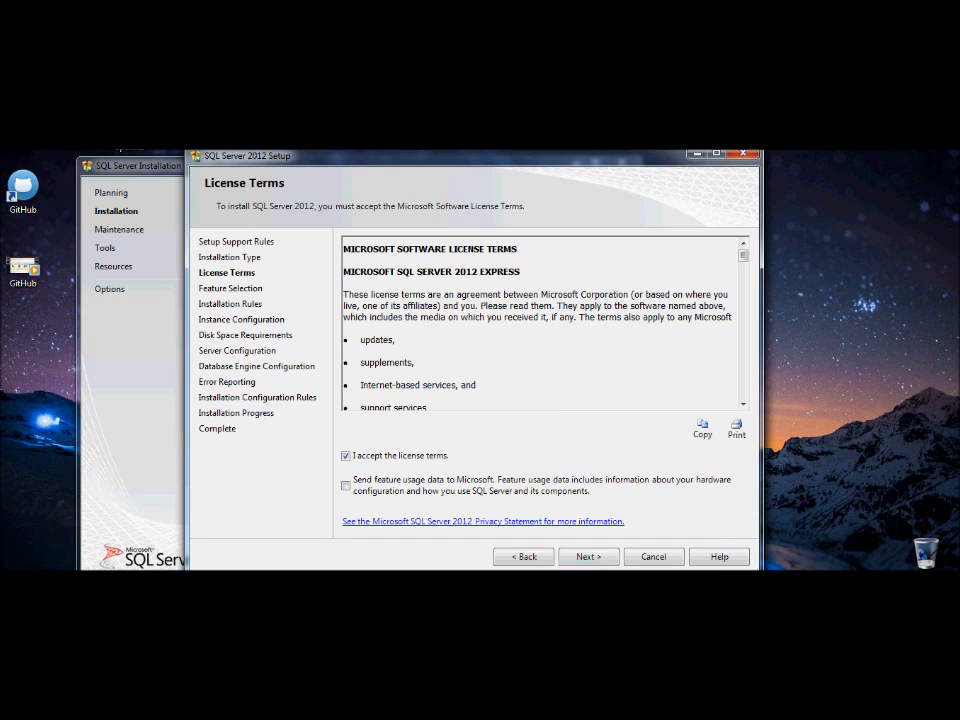
click(572, 561)
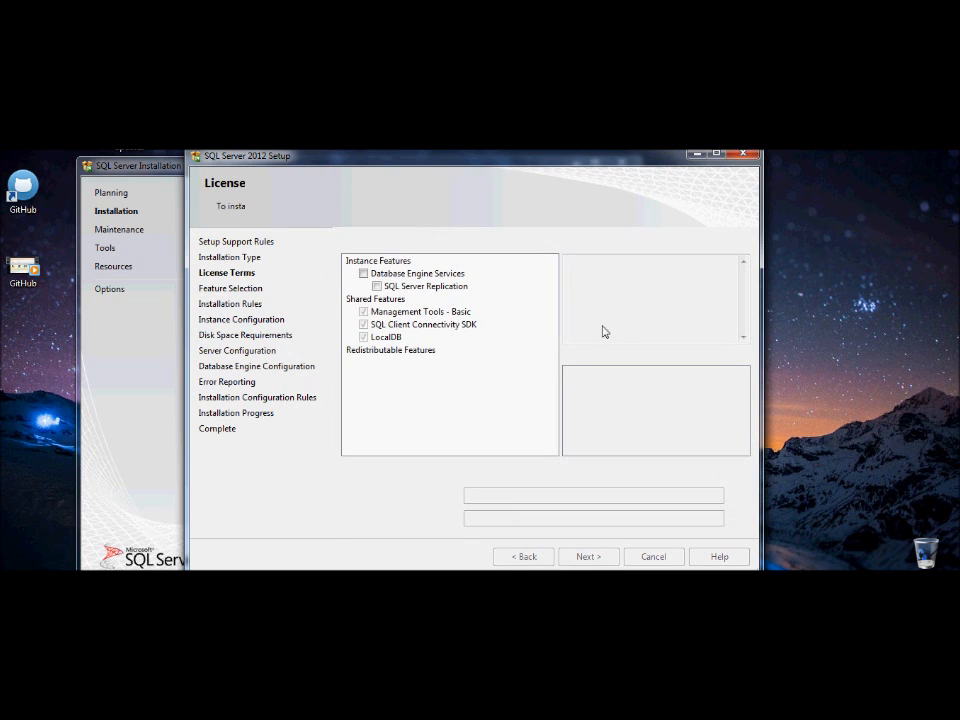
- Select the Database Engine Services and SQL Server Replication features and proceed to the instance configuration
click(363, 273)
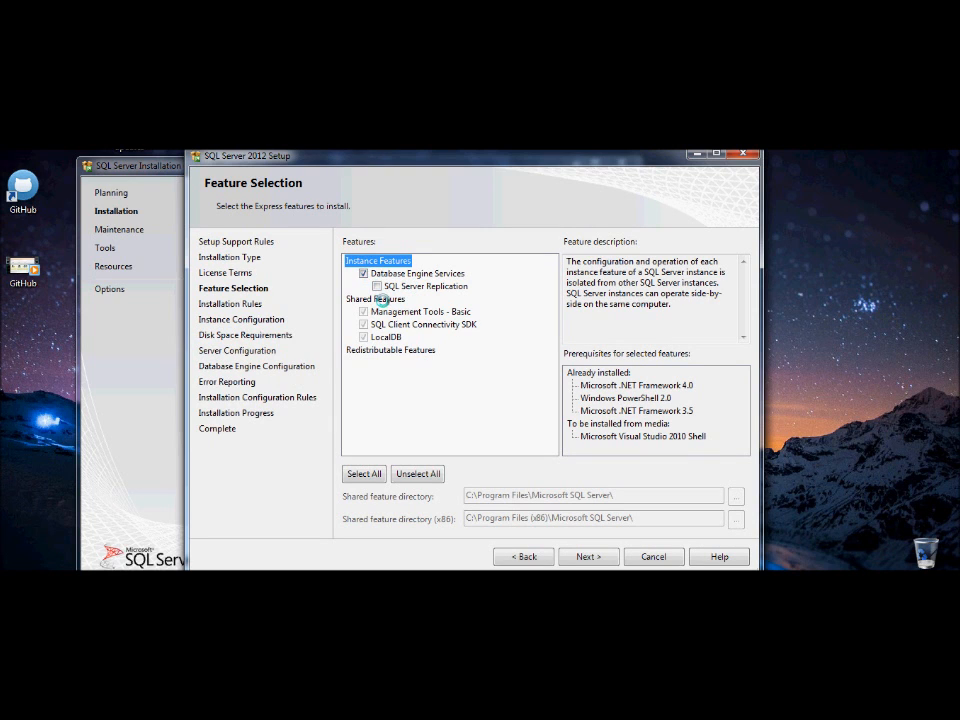
click(377, 287)
drag(506, 159, 500, 160)
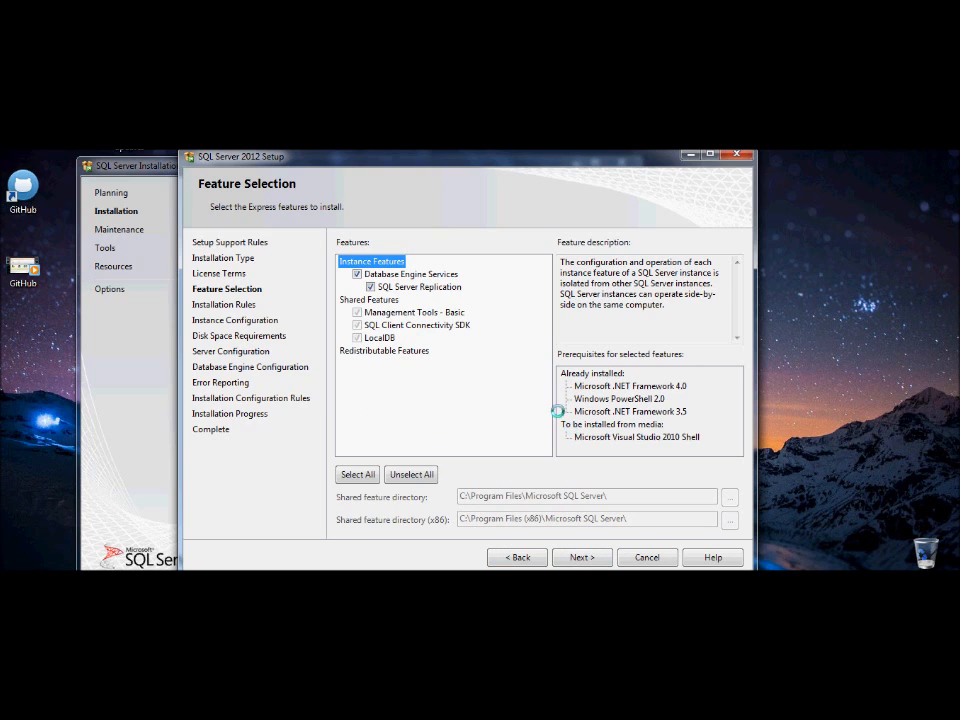
drag(524, 155, 516, 153)
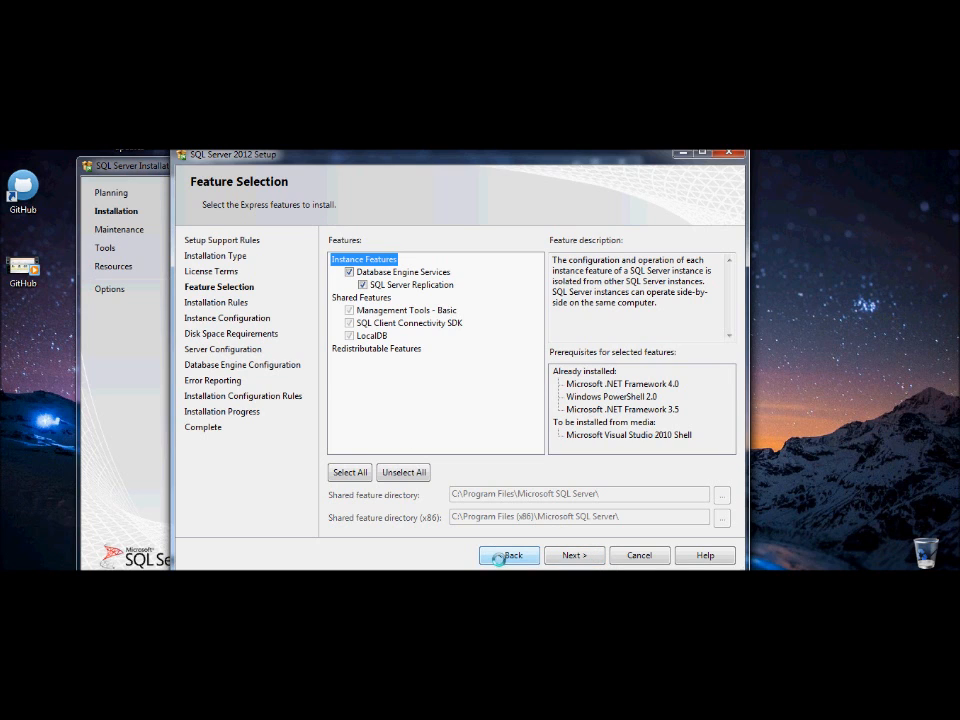
click(574, 553)
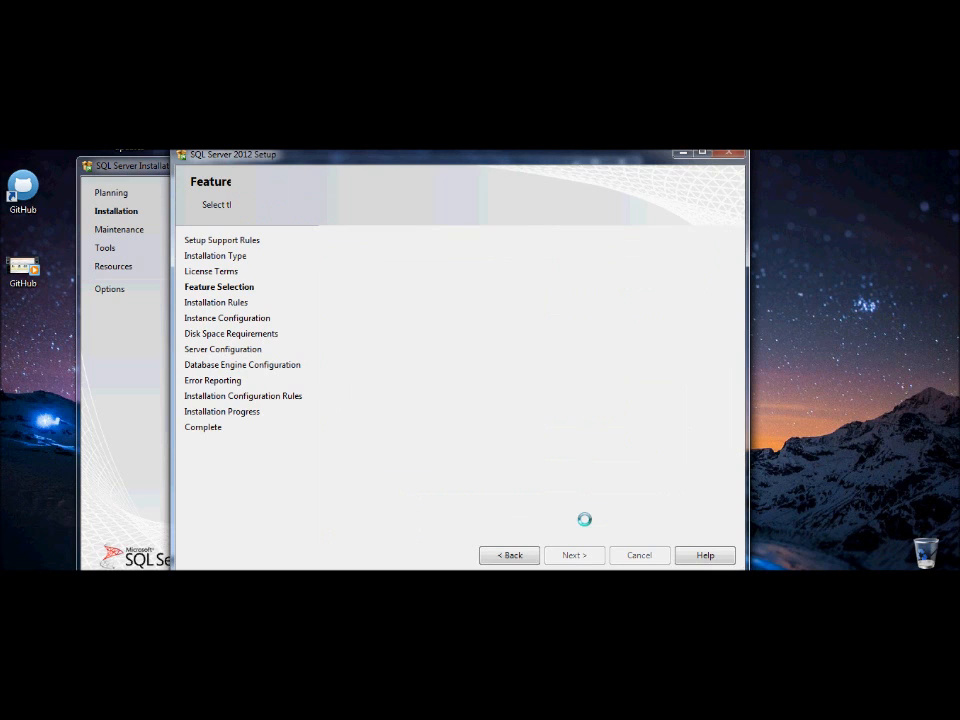
click(570, 557)
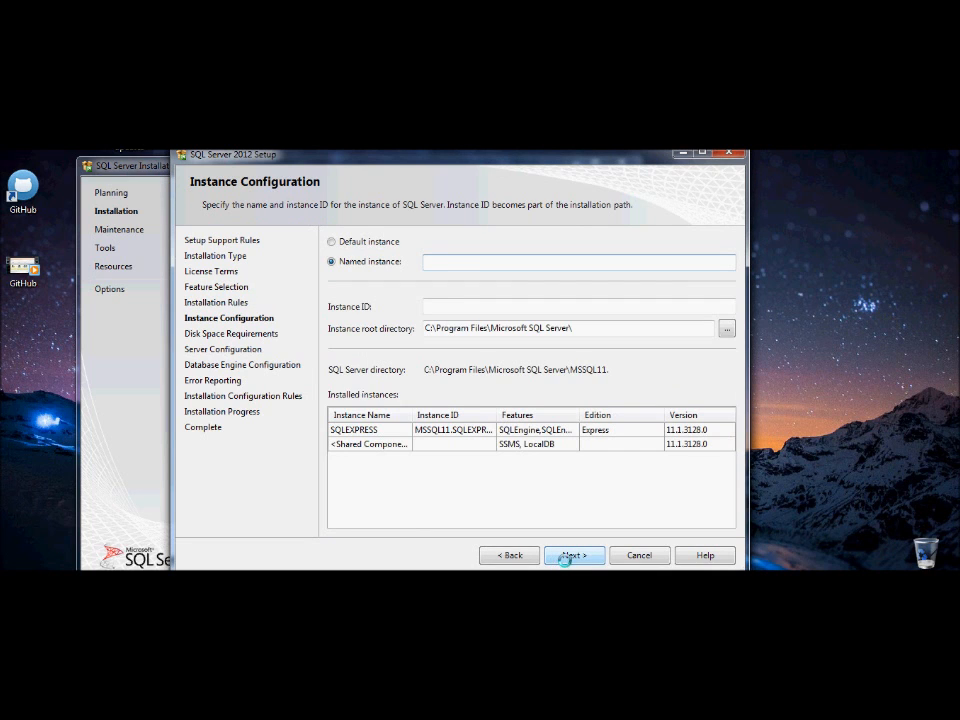
- Configure the installation as the default instance and proceed to the server configuration
click(356, 241)
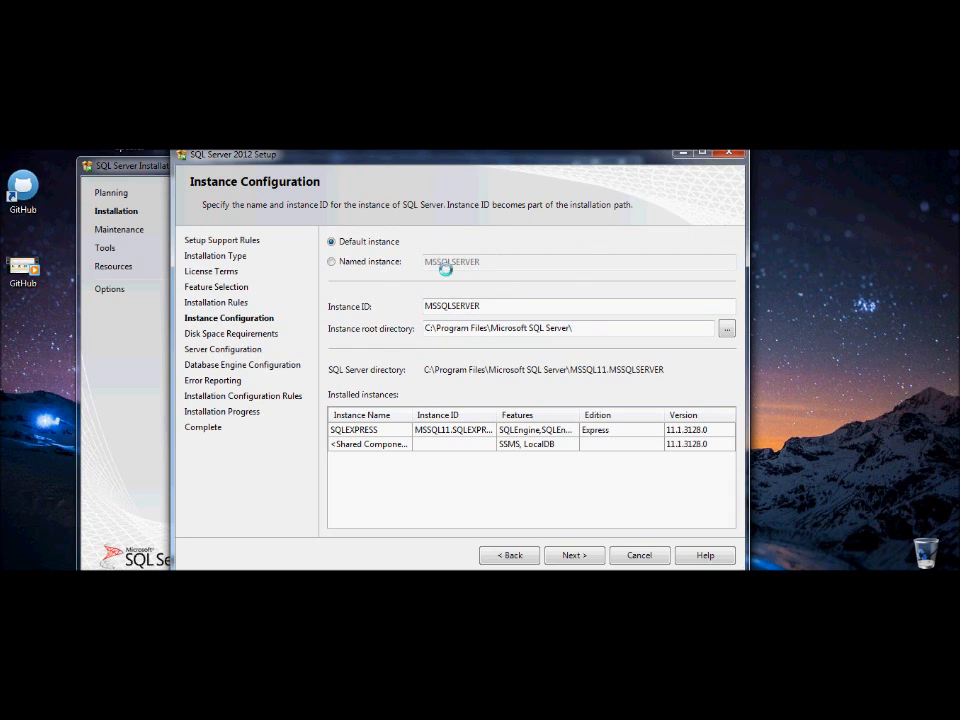
click(332, 261)
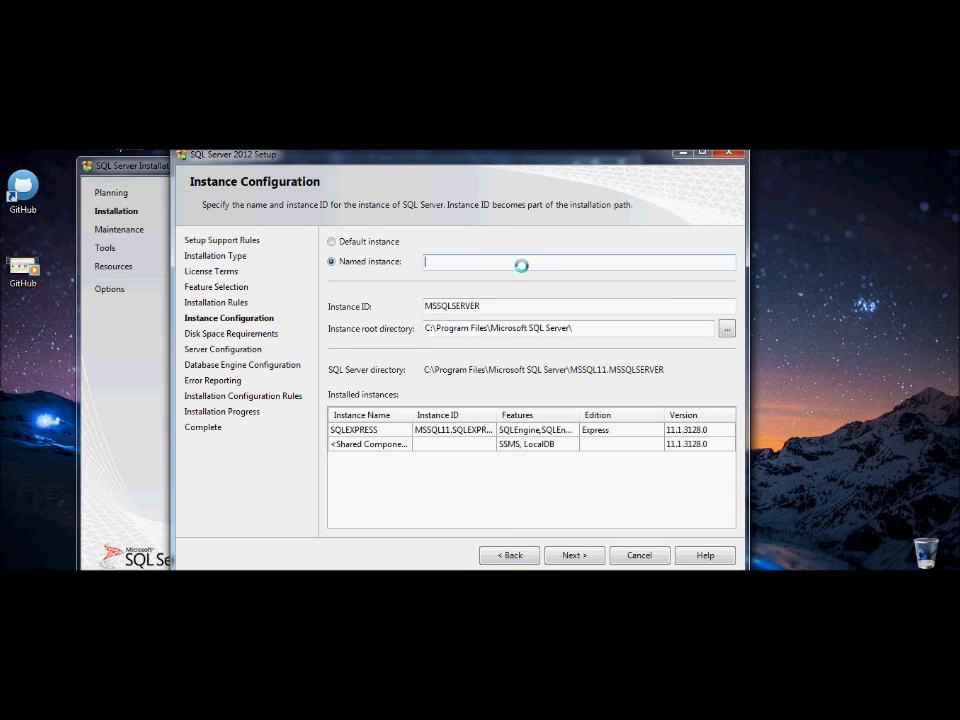
click(333, 242)
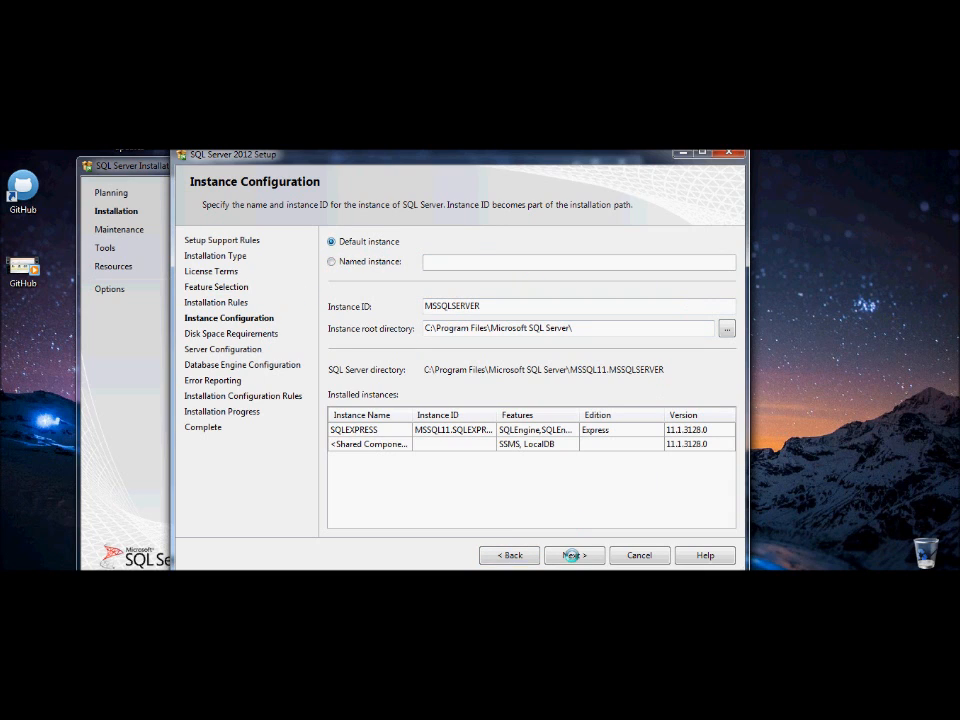
click(547, 555)
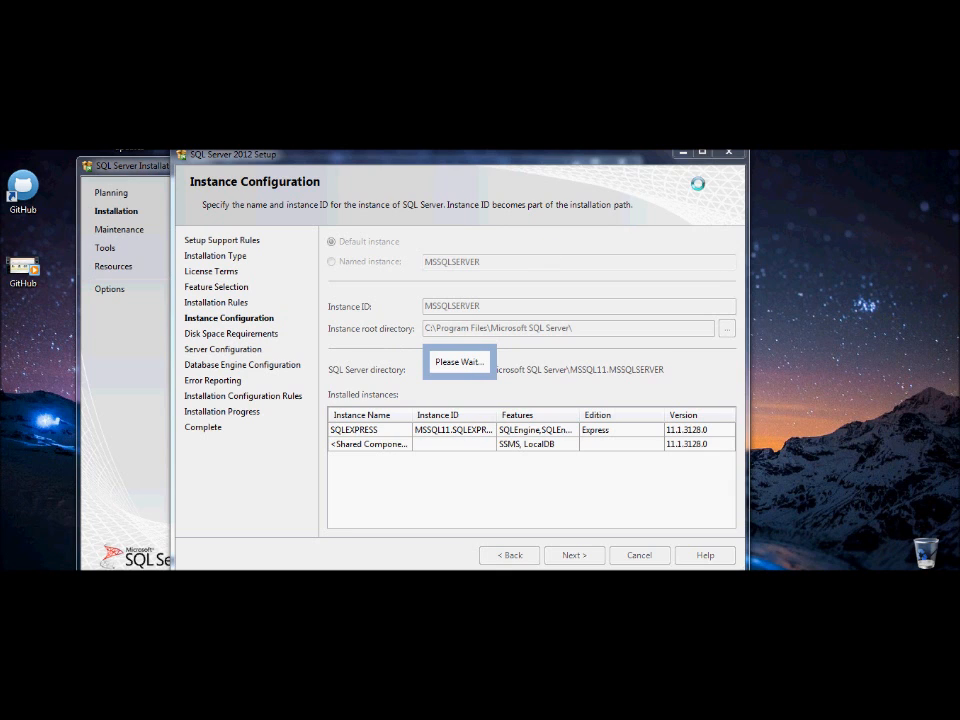
click(790, 104)
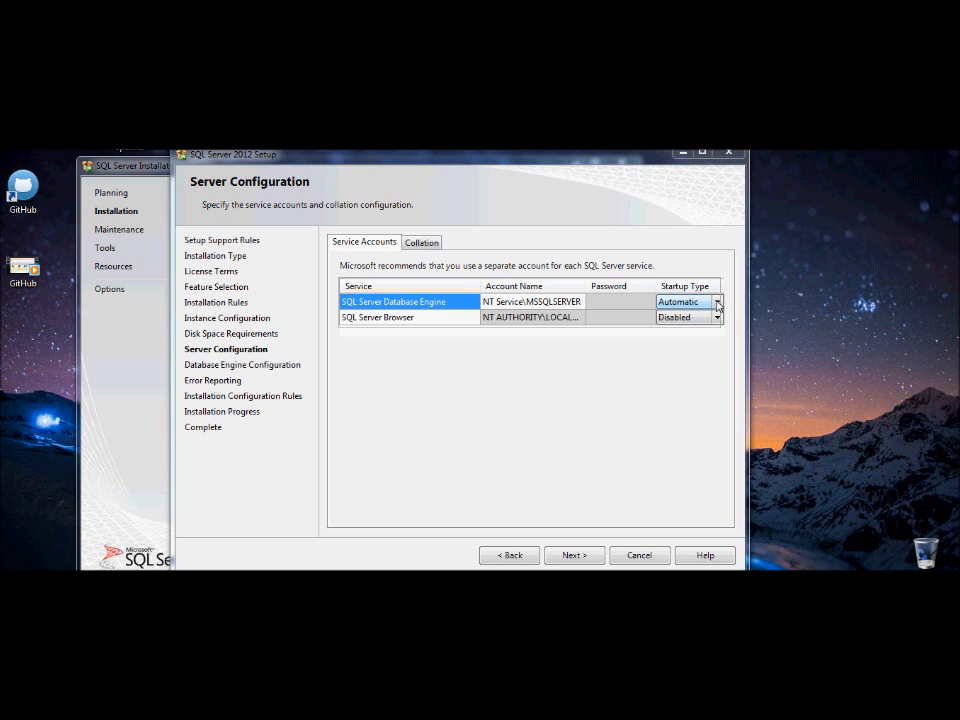
- Review the service accounts and startup type options, keep the Database Engine on Automatic, and proceed to the database engine configuration
click(440, 320)
drag(440, 320, 432, 304)
click(440, 303)
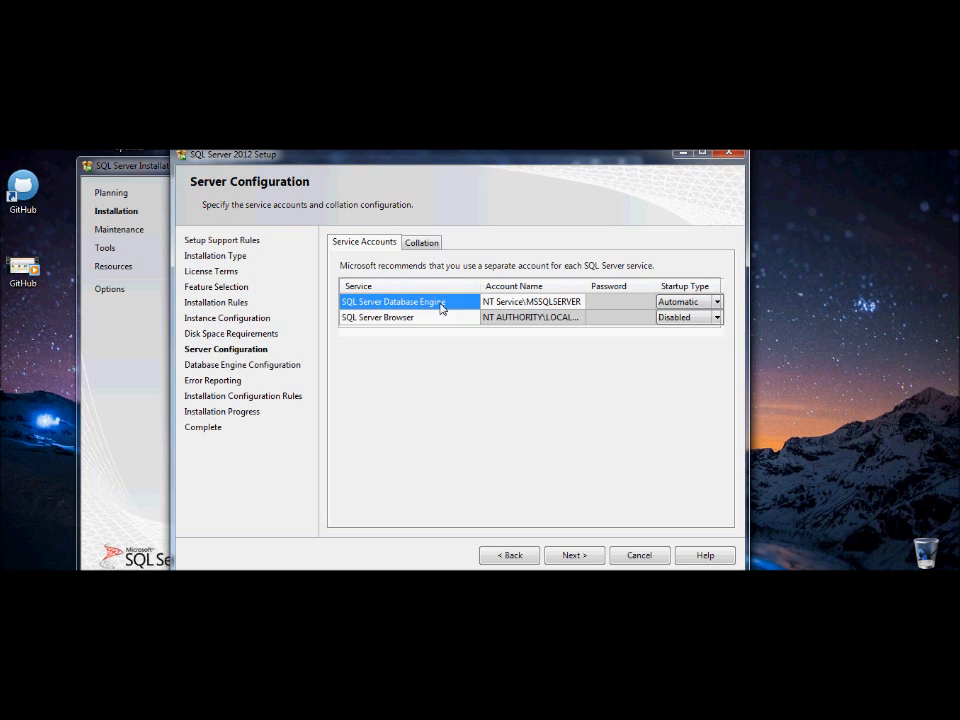
click(716, 301)
click(566, 405)
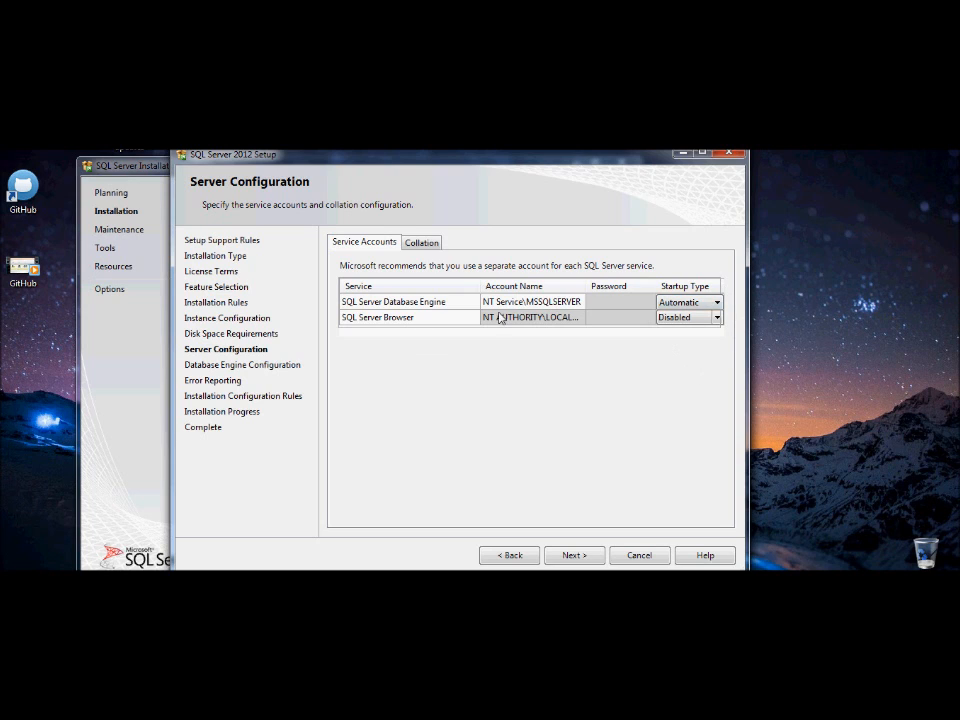
click(707, 302)
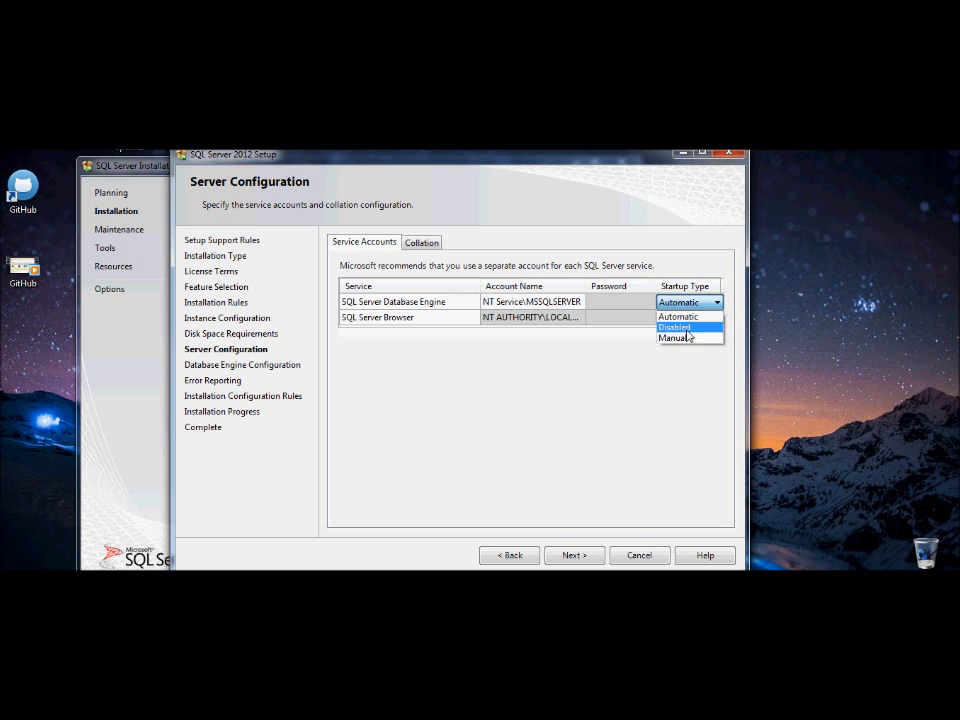
click(563, 397)
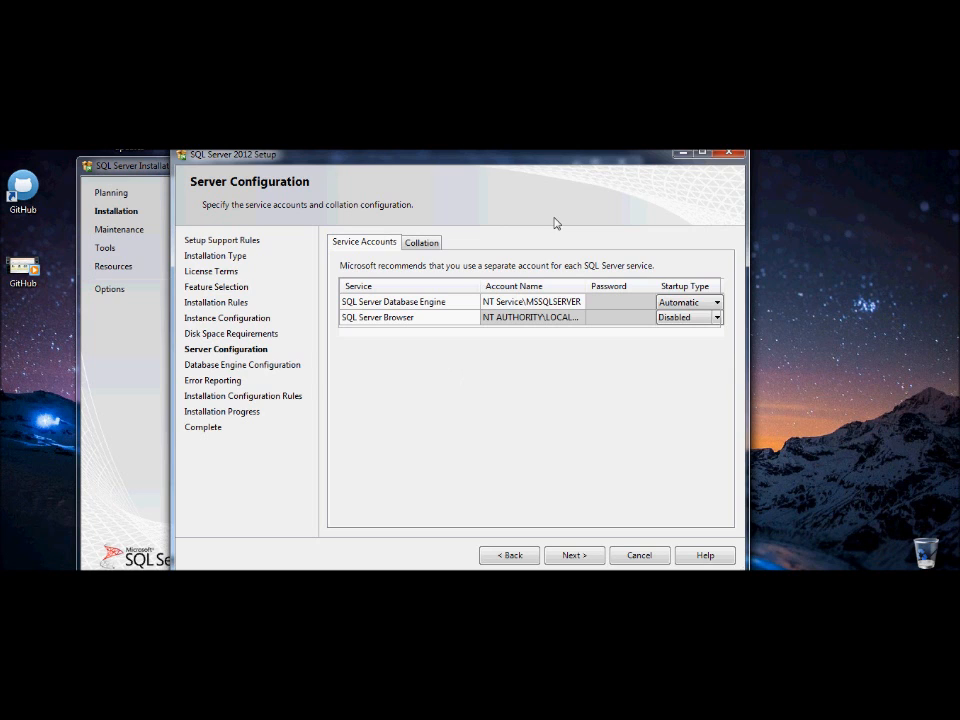
drag(558, 156, 550, 157)
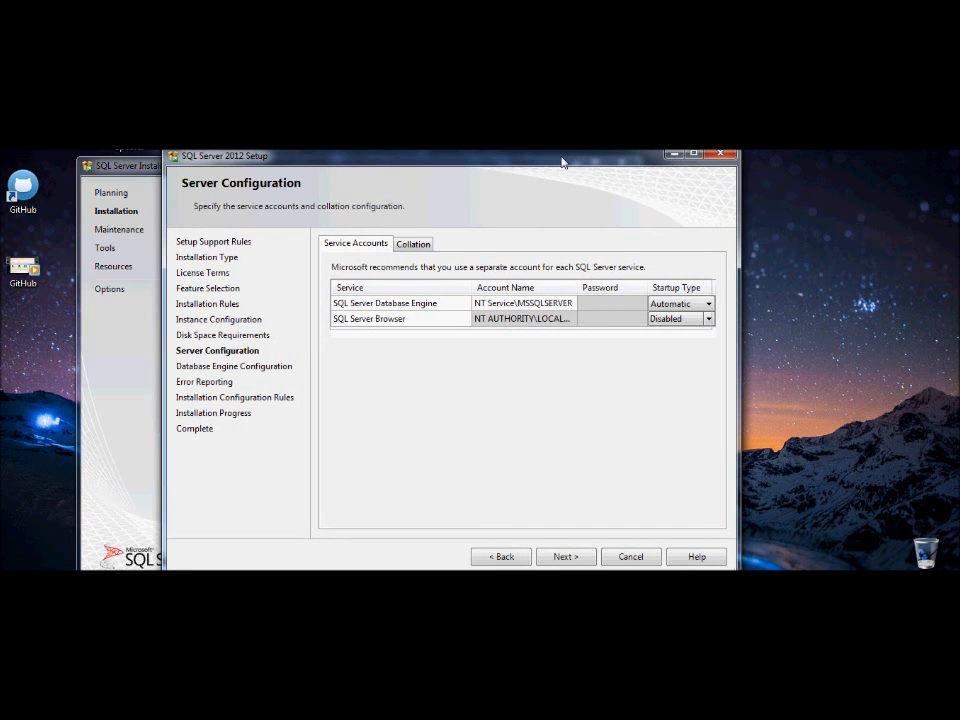
click(652, 303)
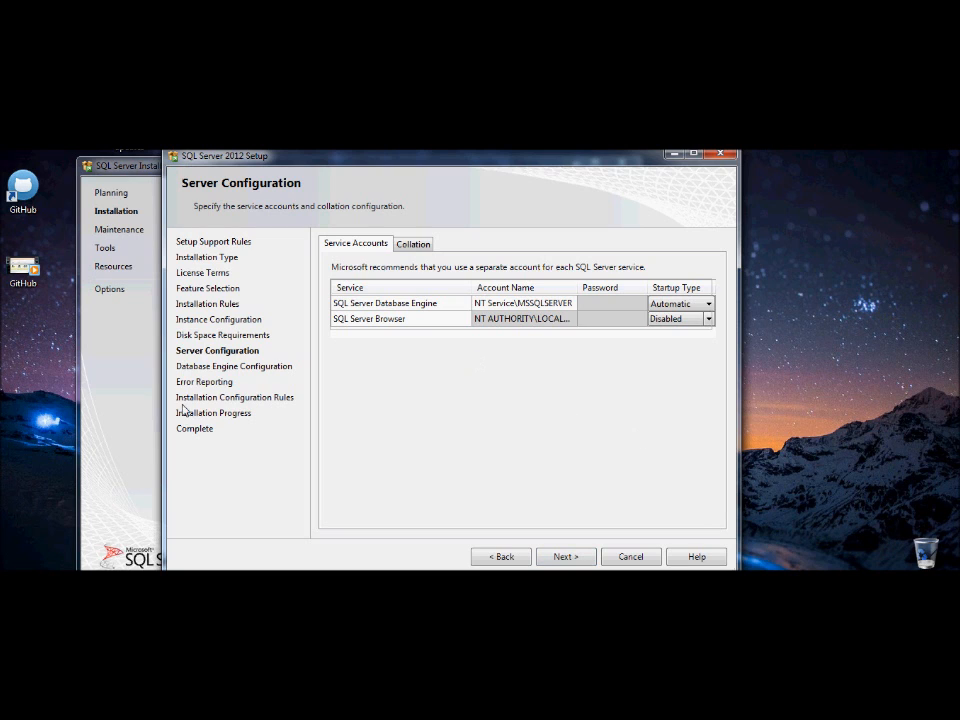
click(568, 558)
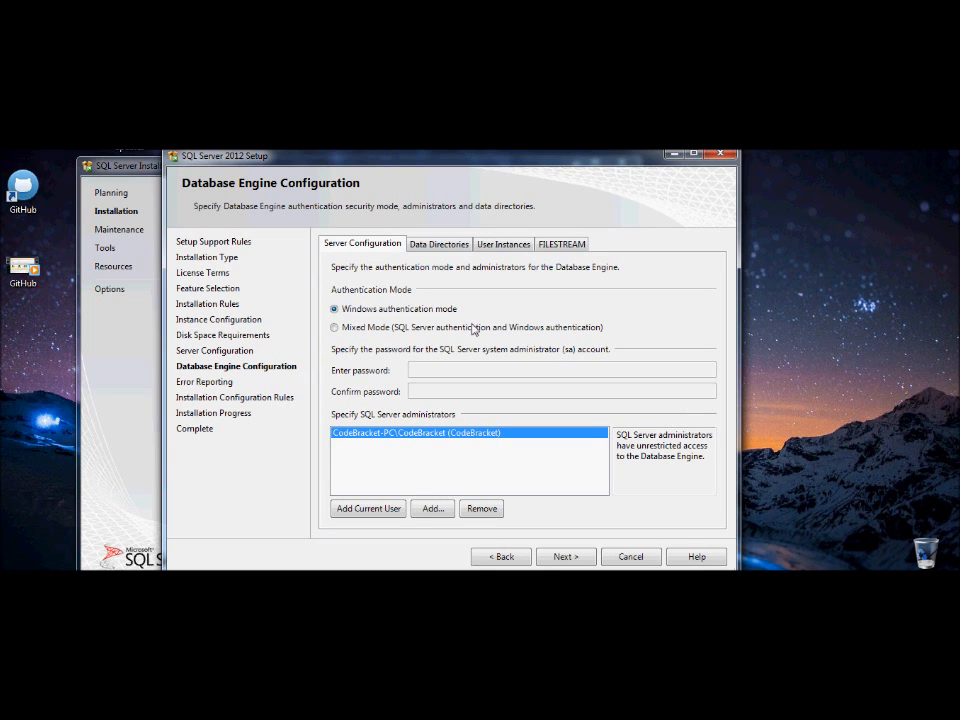
- Review the data directories, user instances and FILESTREAM settings, keep Windows authentication mode, and proceed to error reporting
click(435, 246)
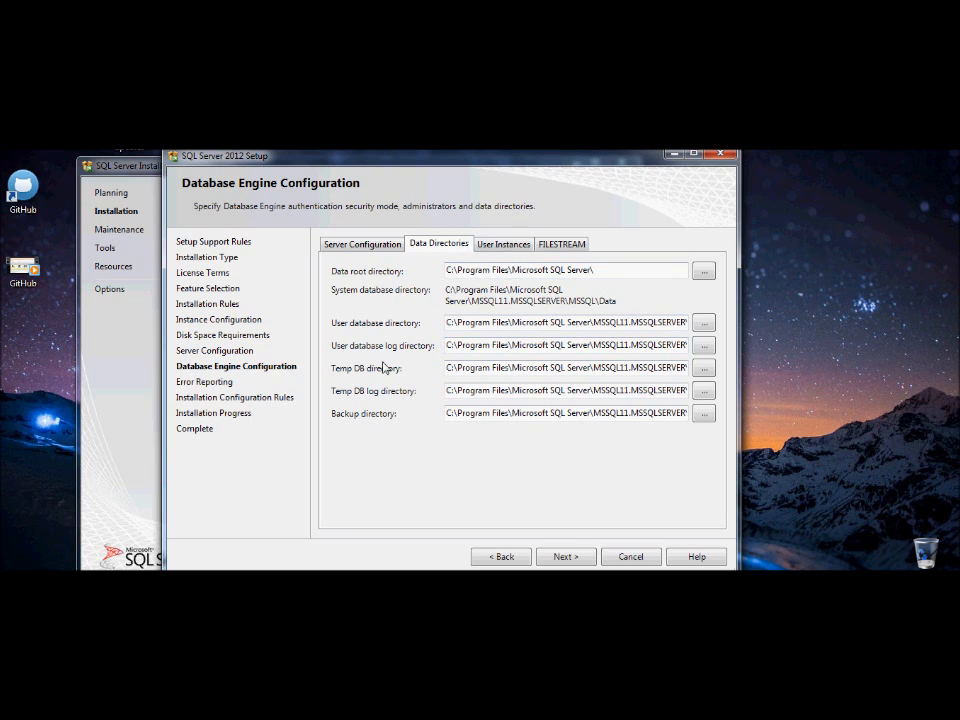
click(504, 246)
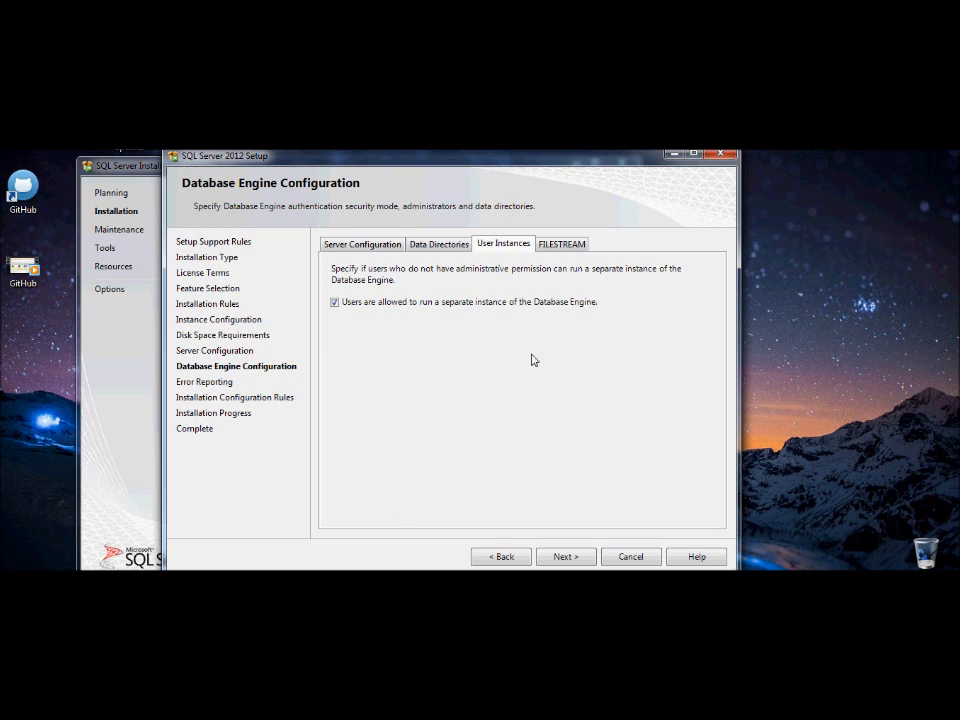
click(563, 245)
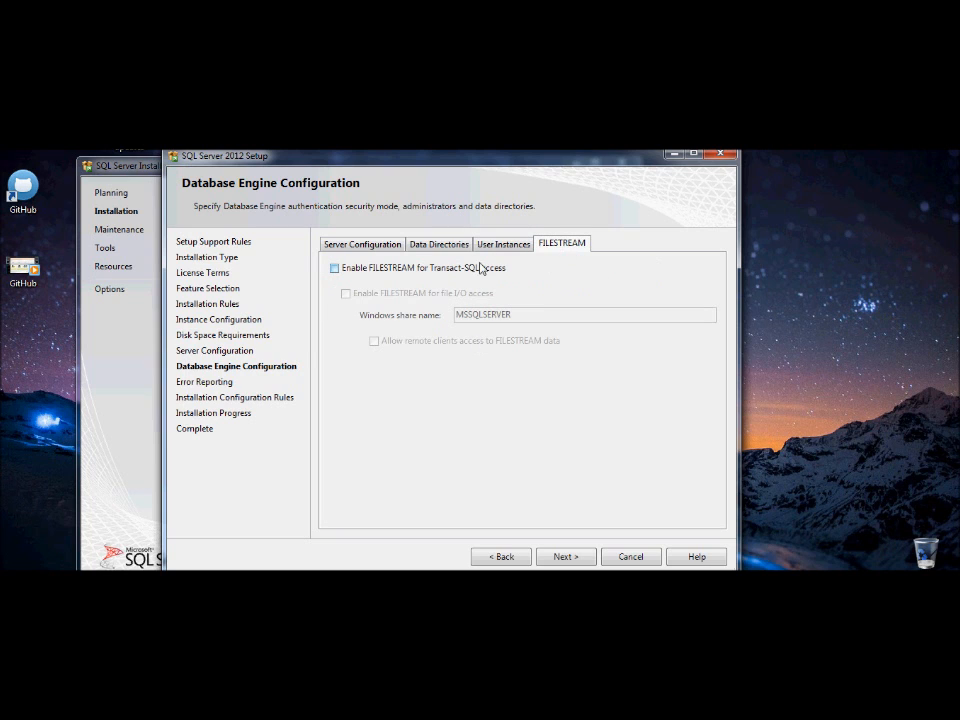
click(527, 246)
click(541, 247)
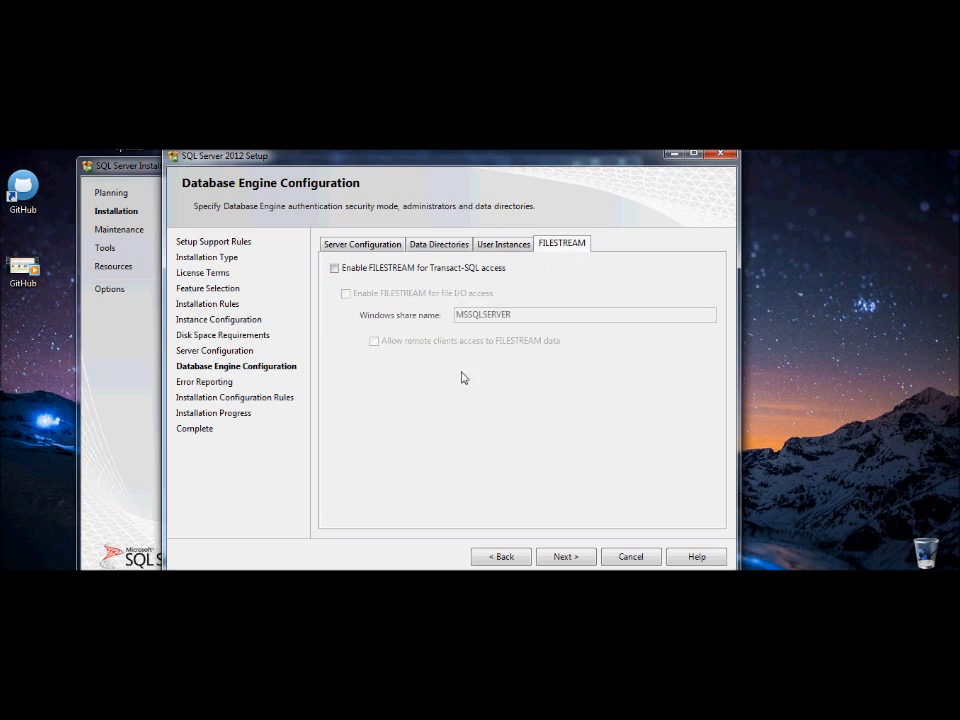
click(484, 244)
click(446, 252)
click(562, 246)
click(348, 244)
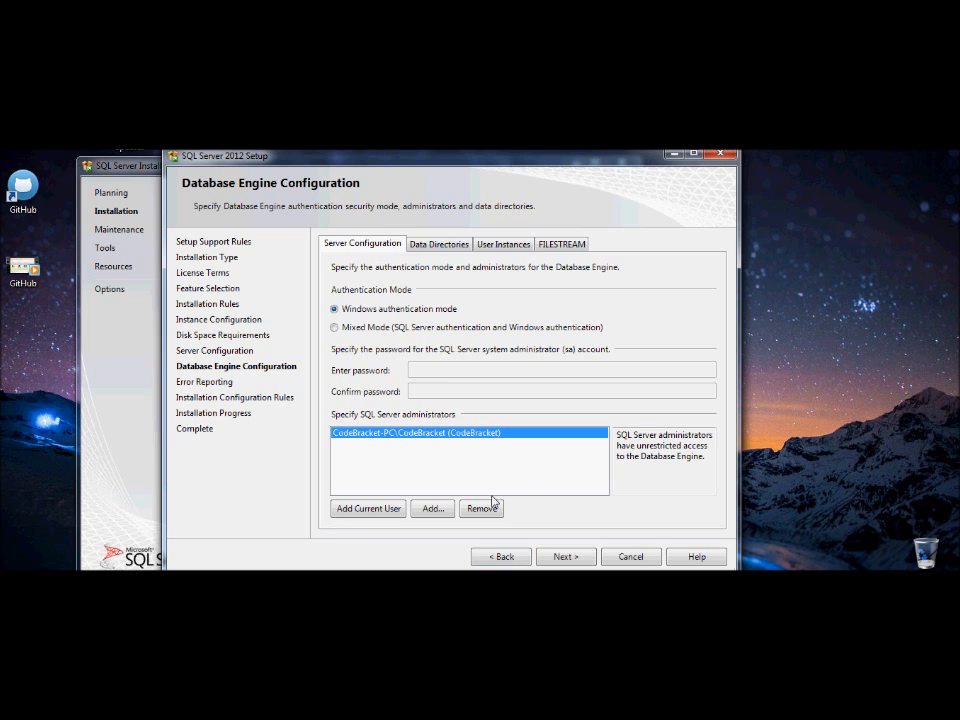
click(565, 556)
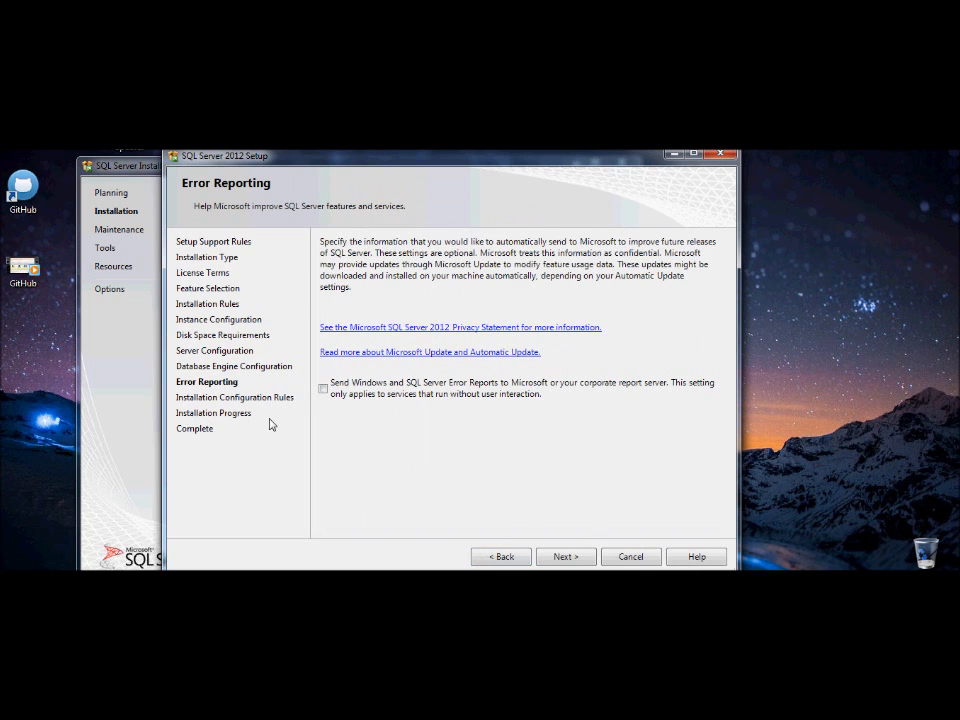
- Proceed past error reporting without sending error reports, starting the installation
click(575, 557)
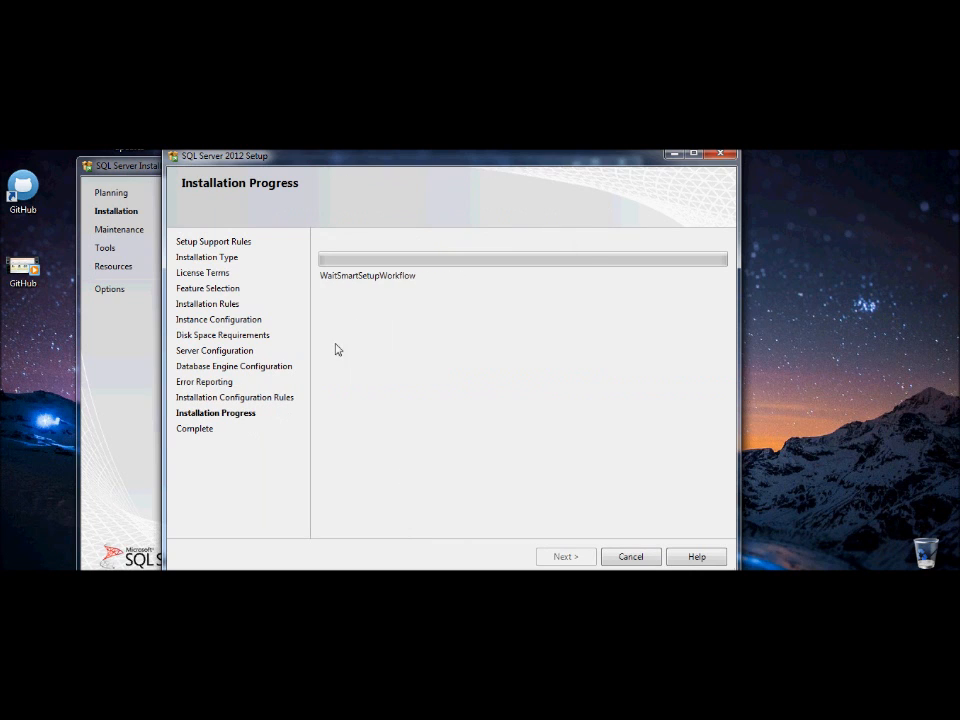
- Cancel the running SQL Server 2012 setup and close the SQL Server Installation Center
click(631, 557)
click(569, 391)
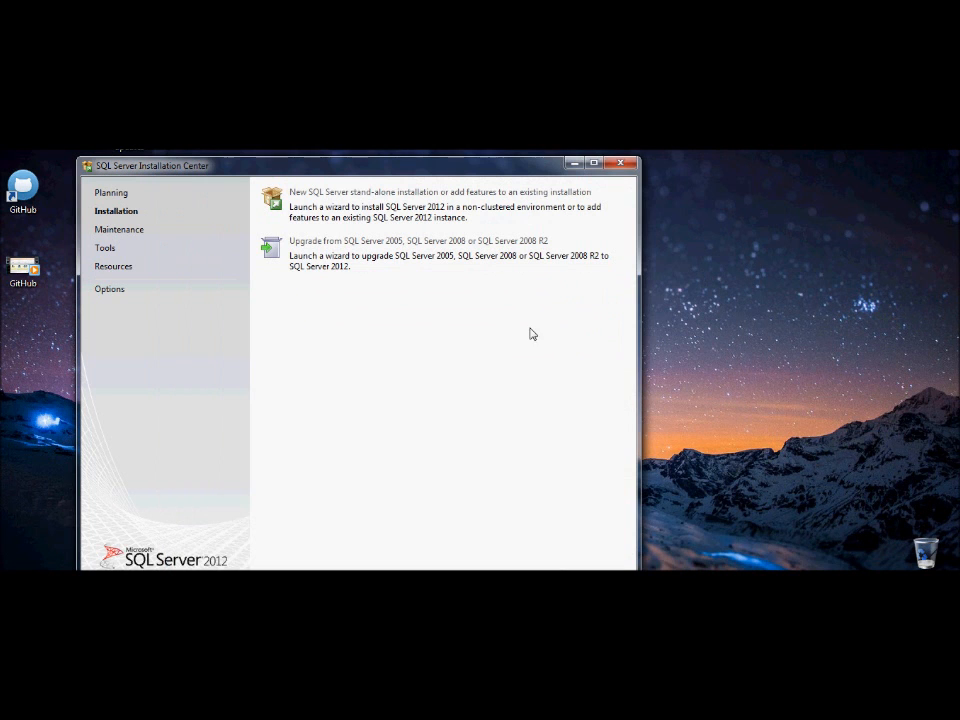
click(619, 164)
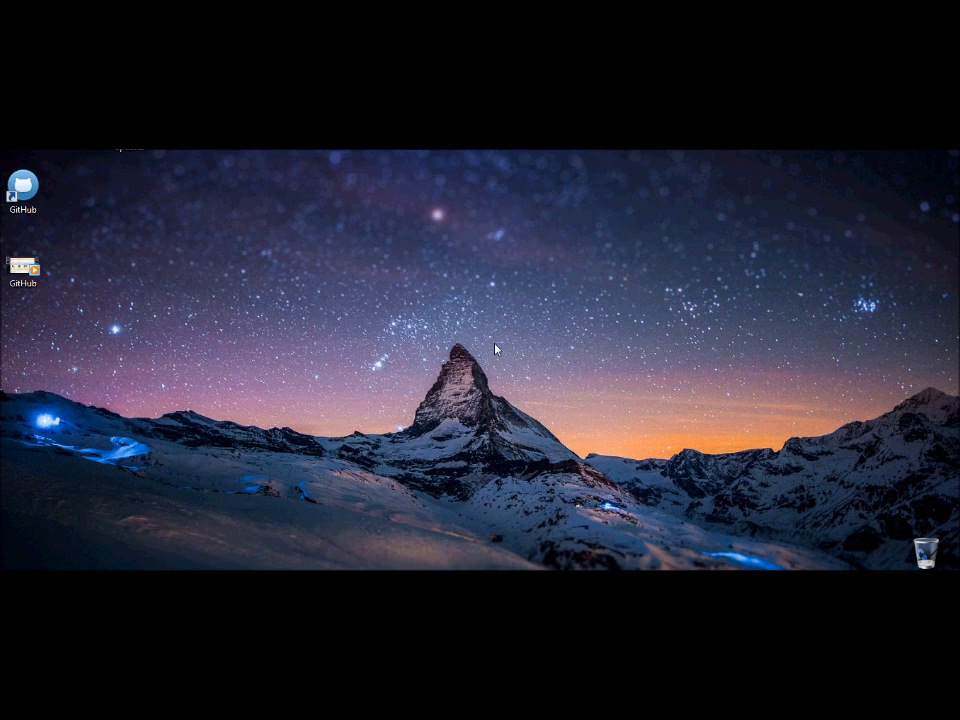
- Switch to SQL Server Configuration Manager with the SQL Server Services list open
key(super)
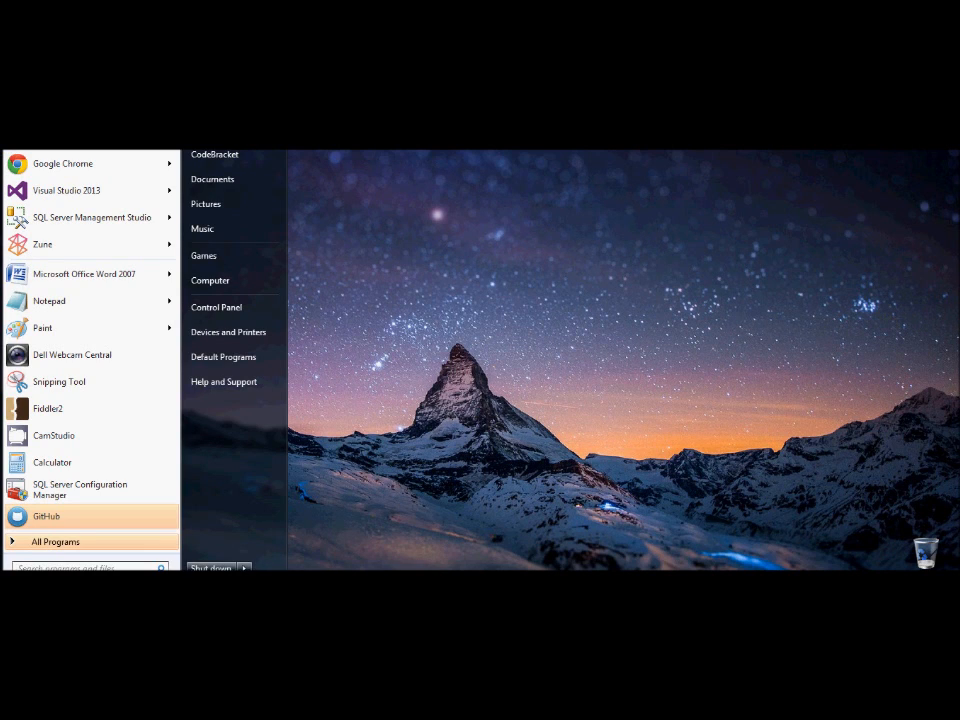
text(sql)
key(BackSpace)
key(BackSpace)
key(BackSpace)
key(Escape)
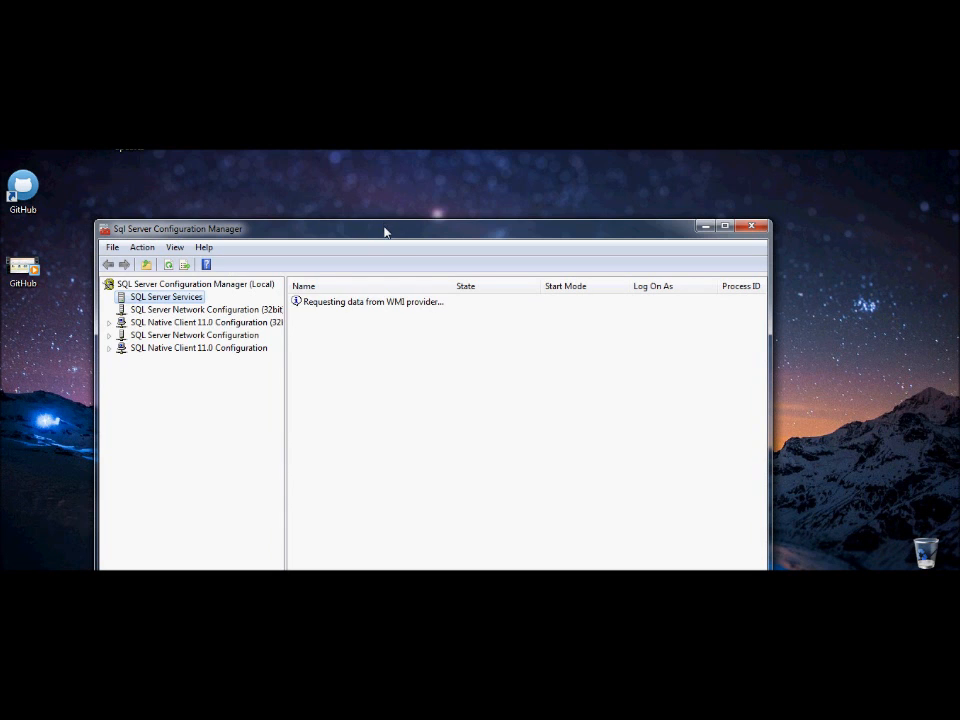
- Stop the SQL Server (SQLEXPRESS) service and reposition the Configuration Manager window
click(459, 239)
right_click(466, 239)
click(495, 262)
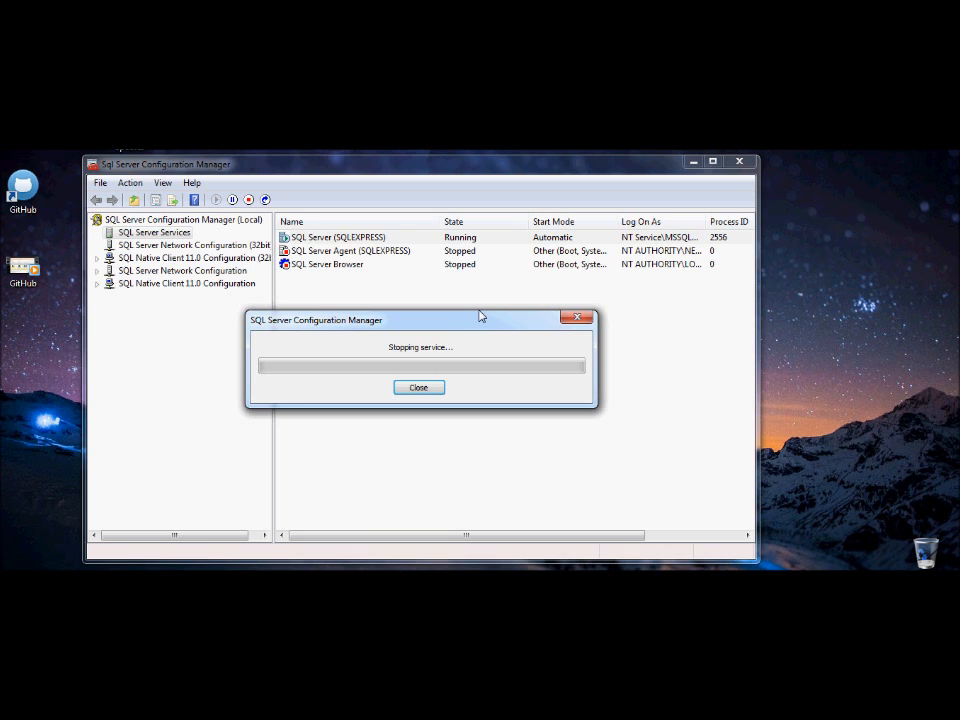
click(378, 240)
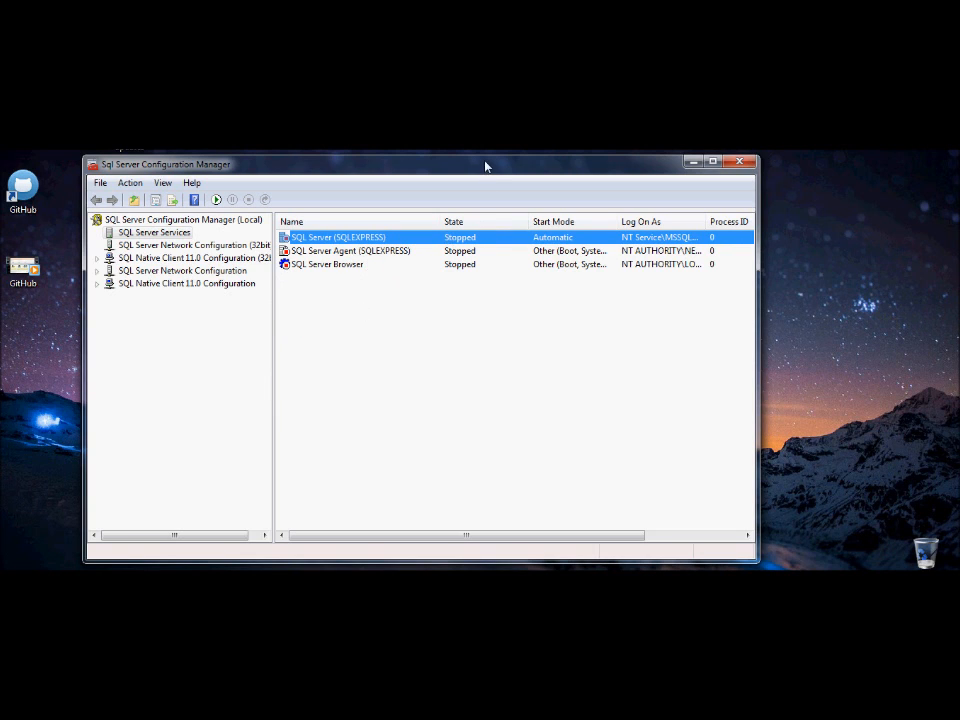
drag(486, 169, 498, 175)
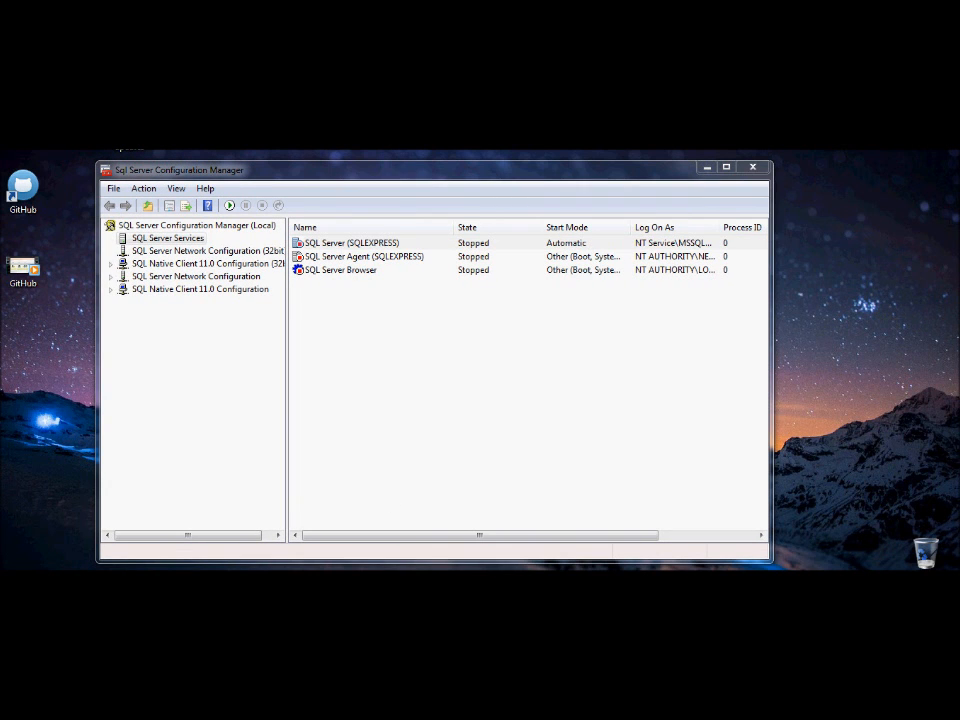
click(790, 105)
right_click(815, 138)
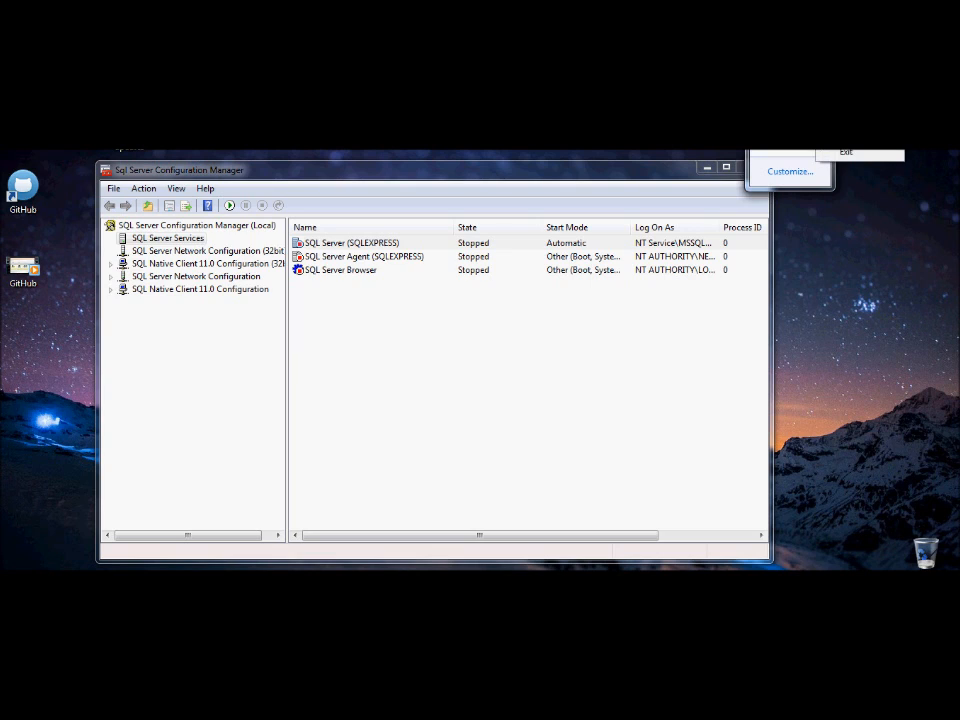